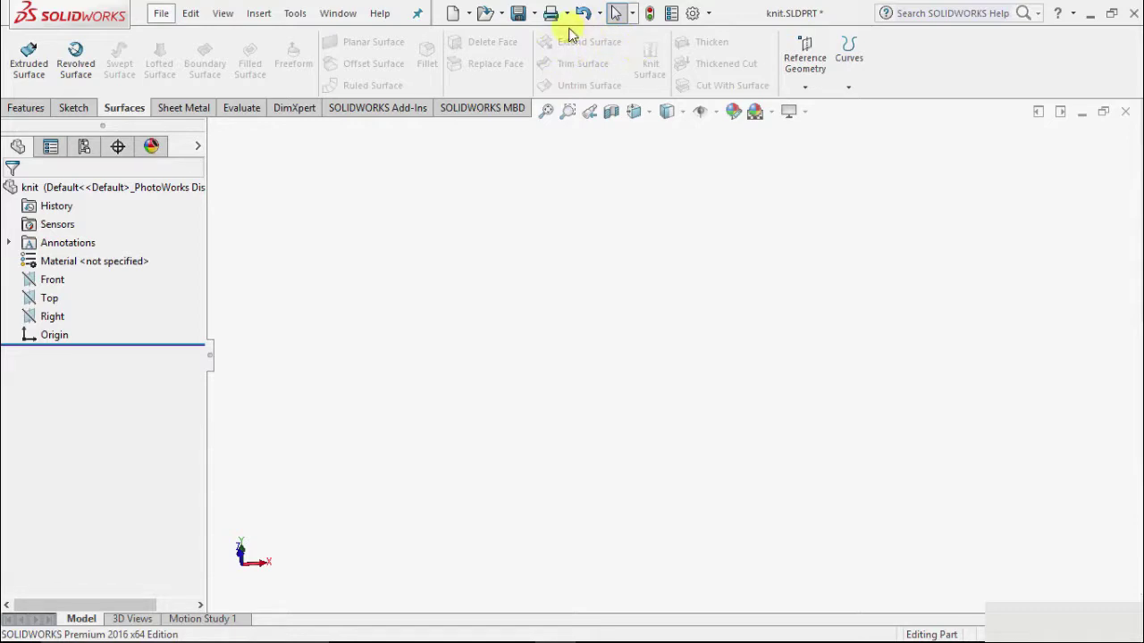
- Start an Extruded Surface on the Front plane and draw a 3 Point Arc profile from lower left to upper right
left_click(27, 64)
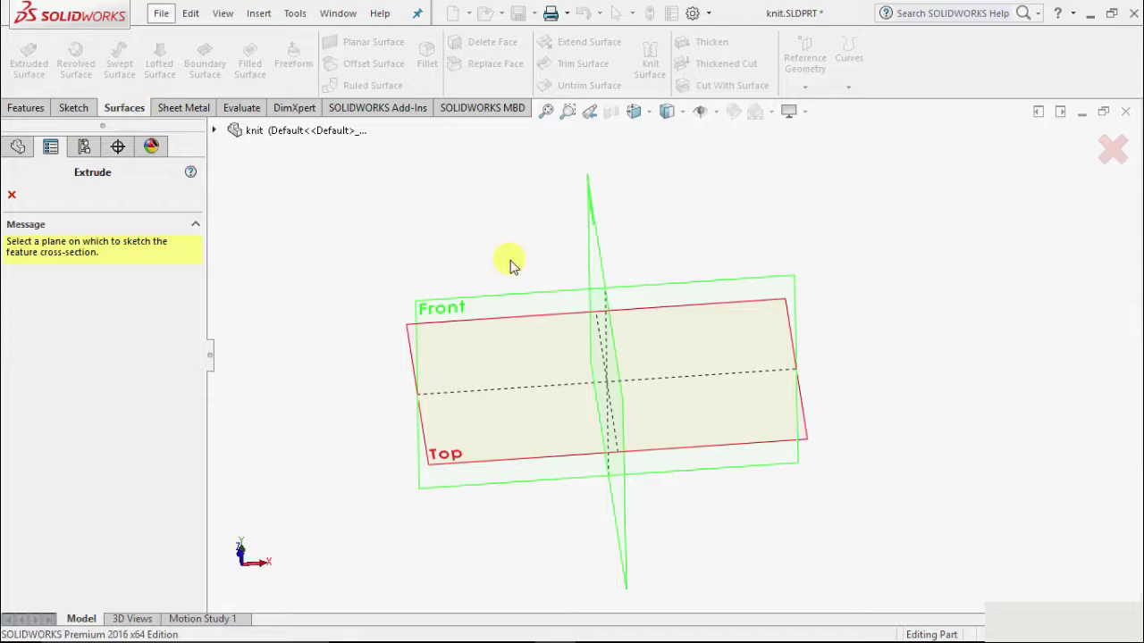
left_click(540, 319)
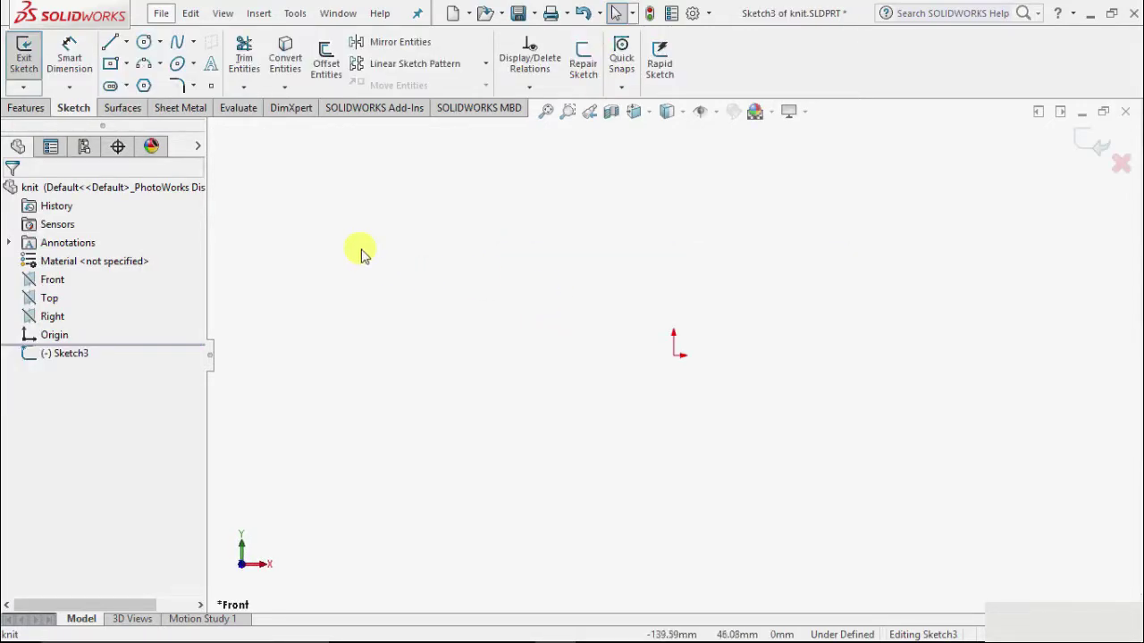
left_click(160, 64)
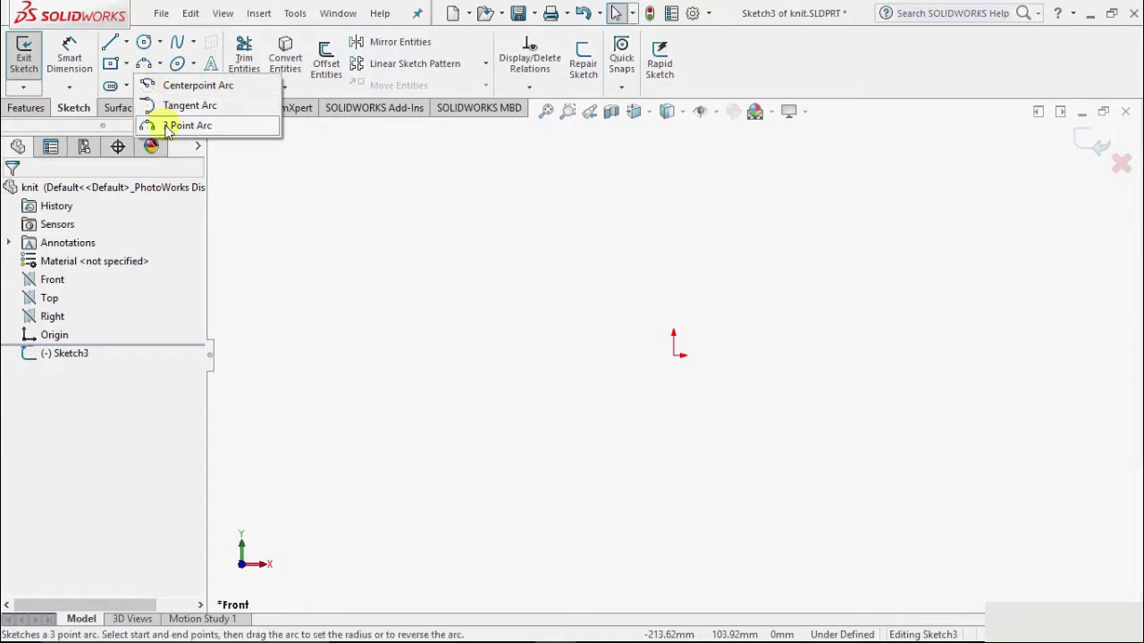
left_click(170, 125)
left_click(467, 407)
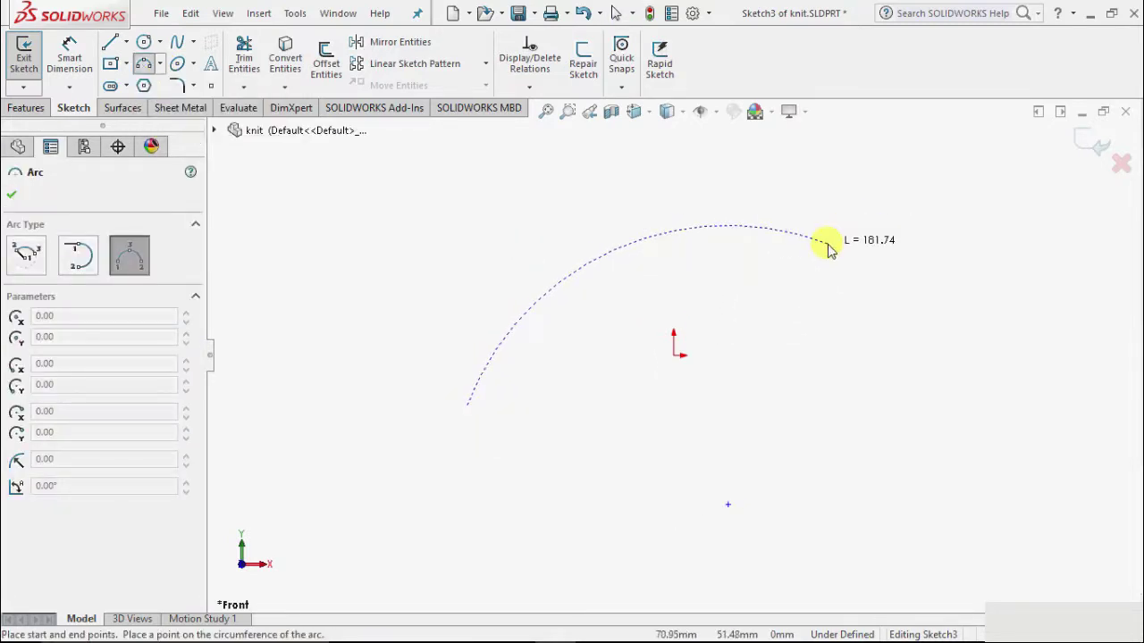
left_click(846, 235)
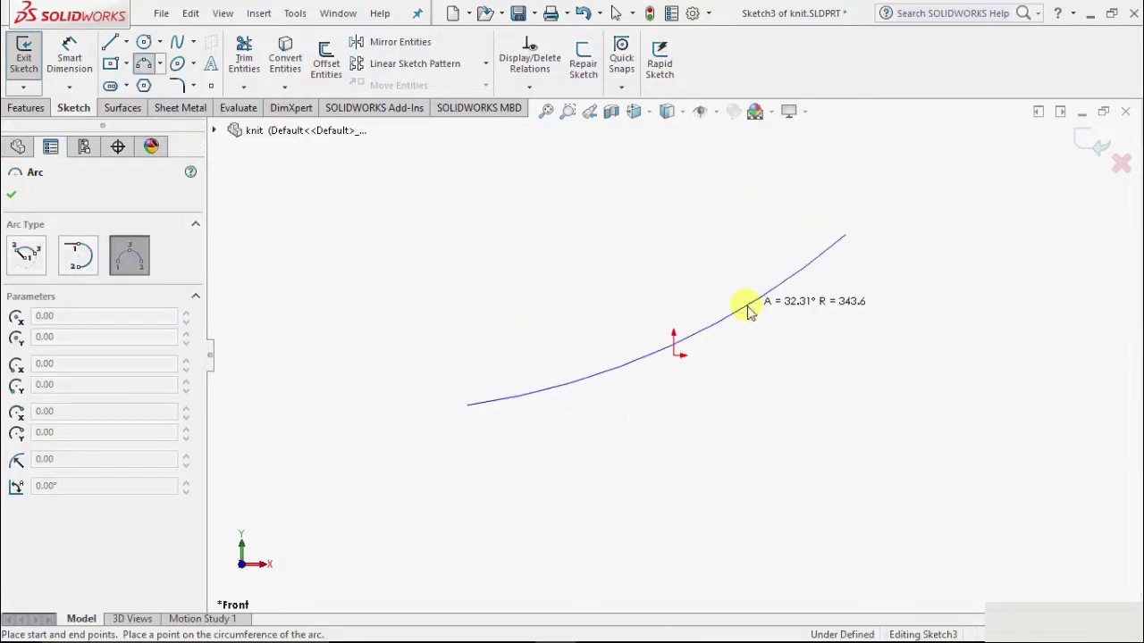
left_click(747, 307)
left_click(12, 195)
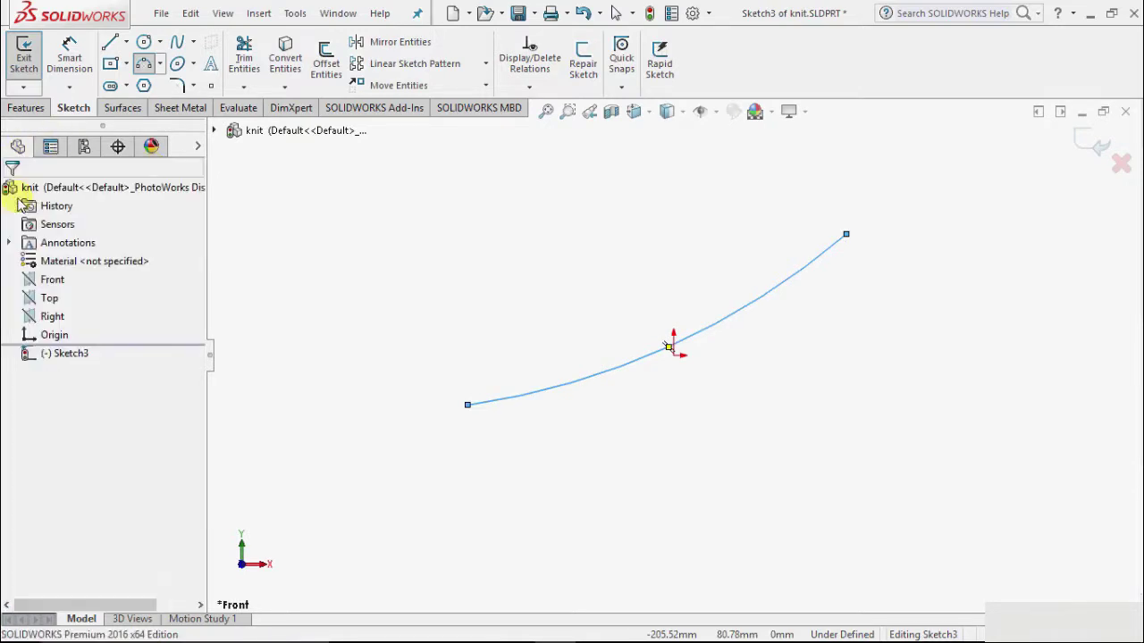
- Extrude the arc 30.00mm Blind in both directions to create Surface-Extrude2
left_click(24, 55)
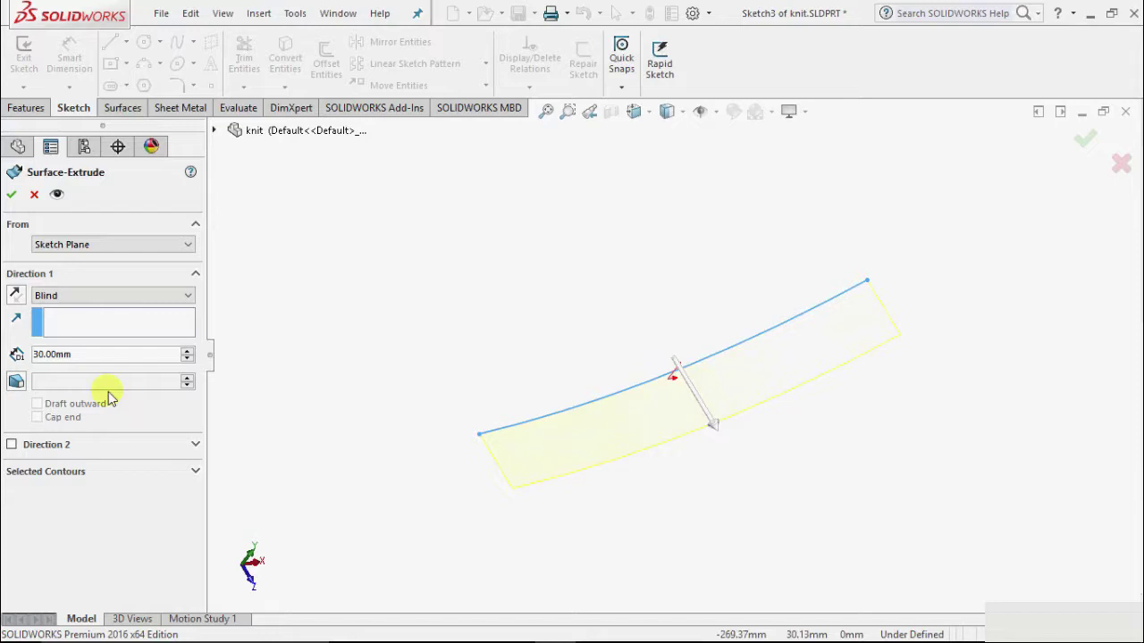
left_click(12, 444)
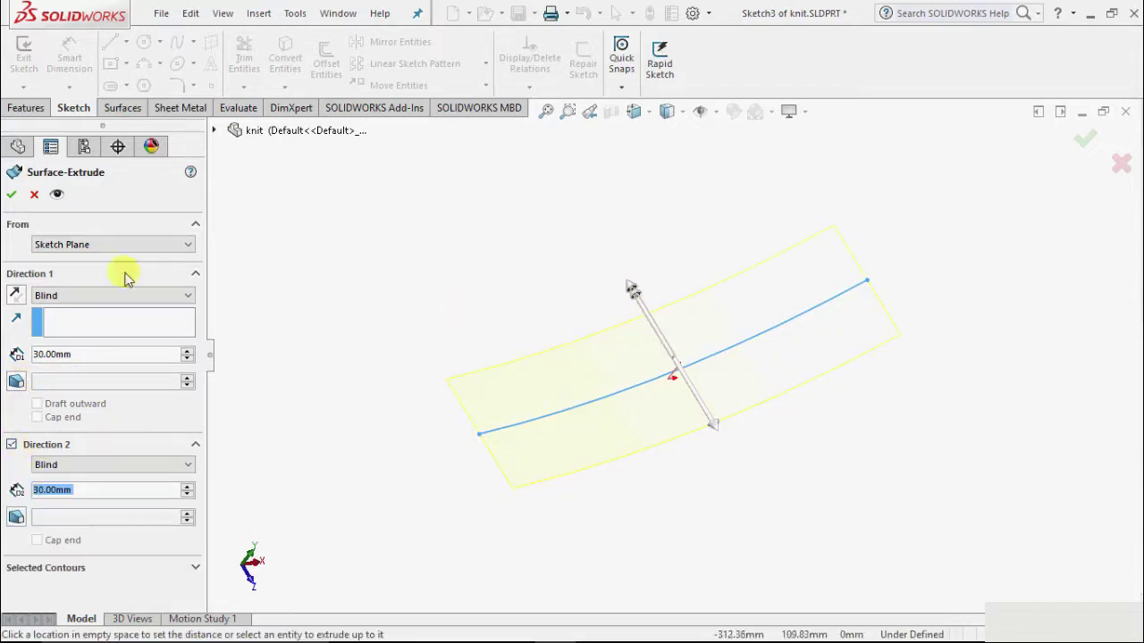
left_click(12, 194)
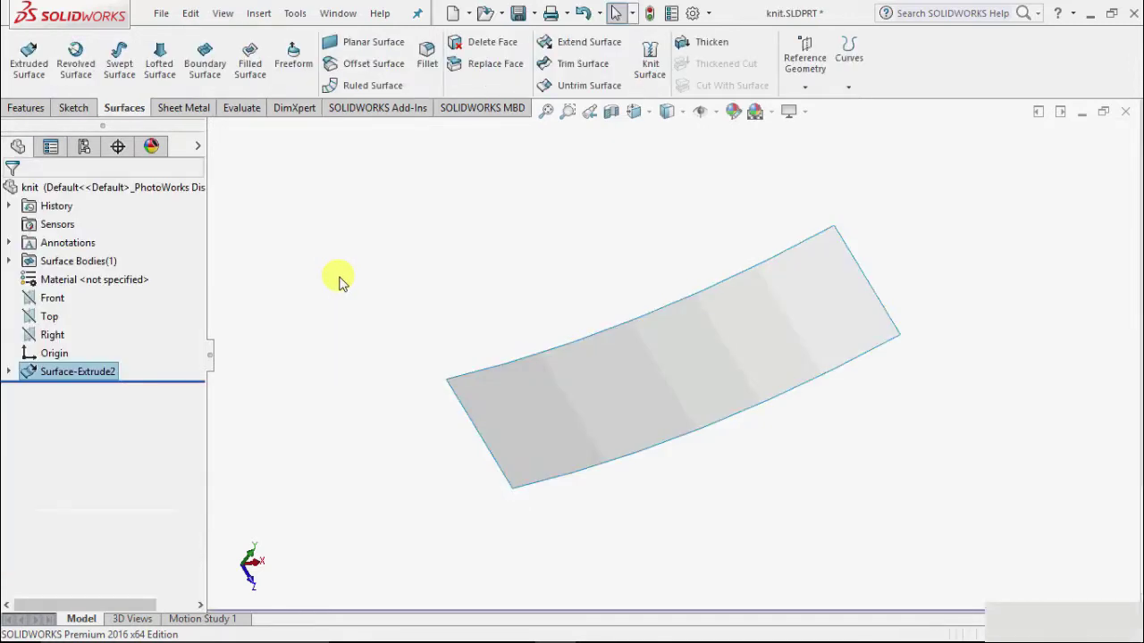
key("f")
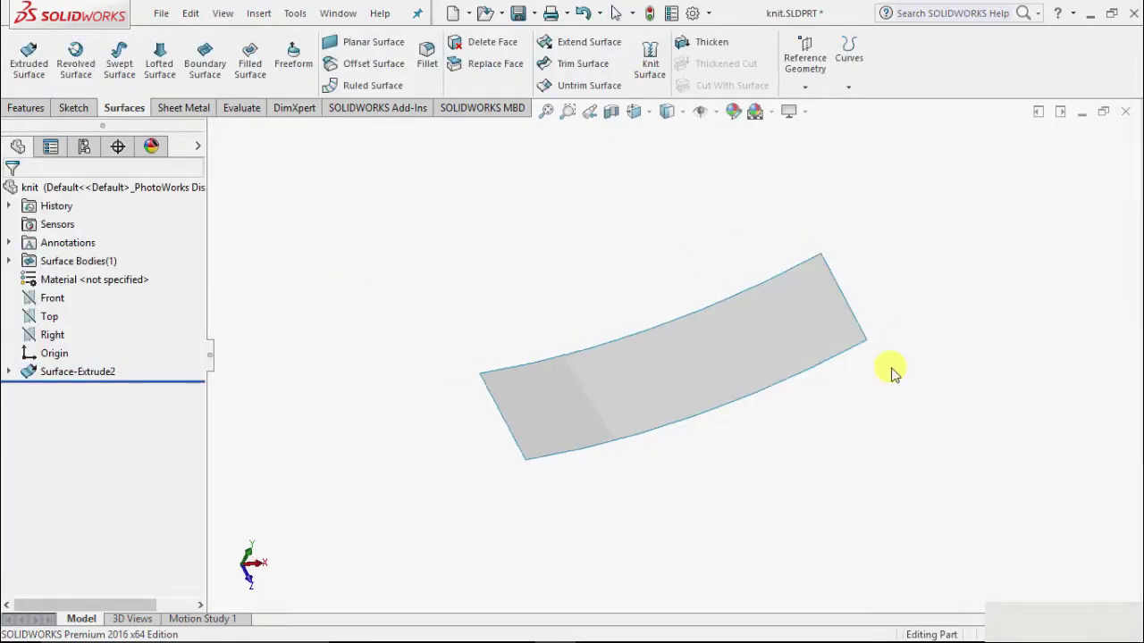
left_click(733, 115)
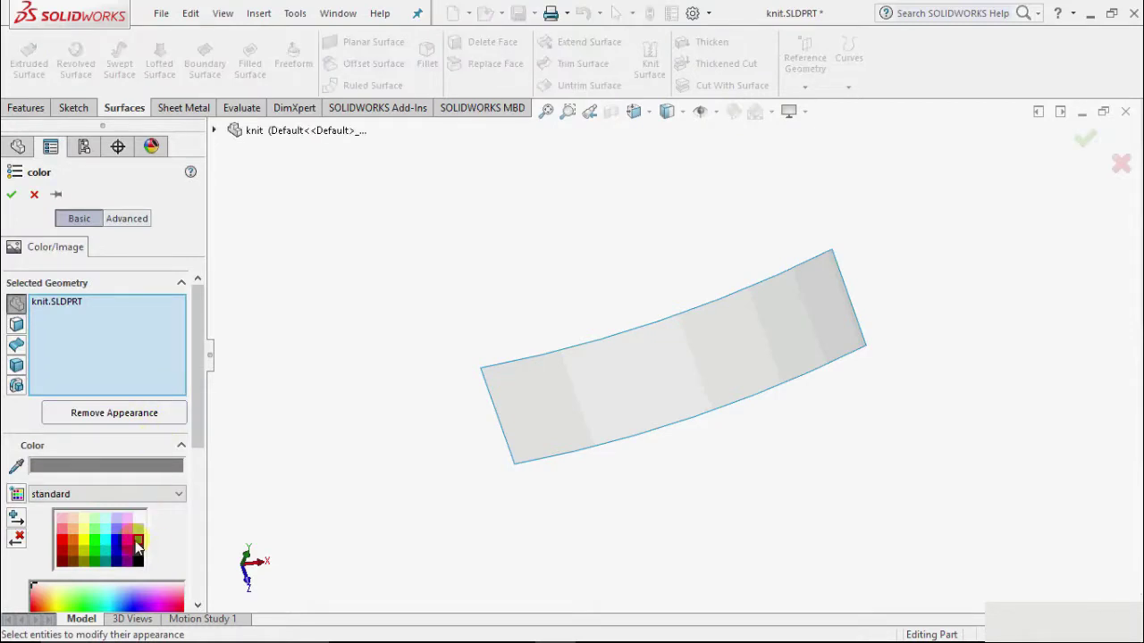
left_click(11, 195)
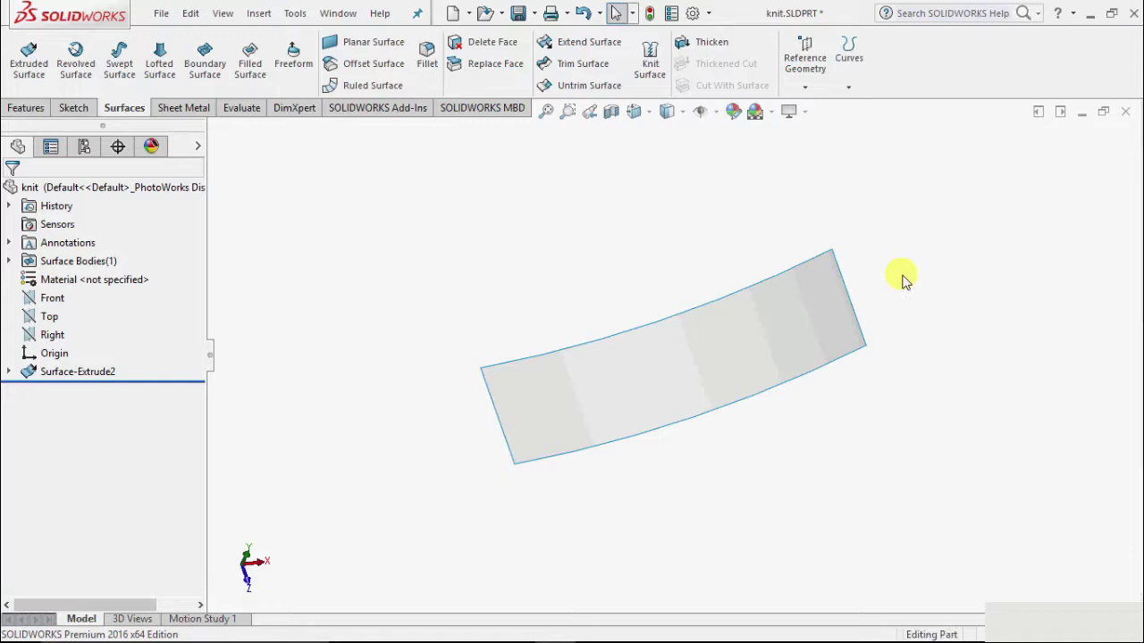
middle_click_drag(901, 281, 912, 365)
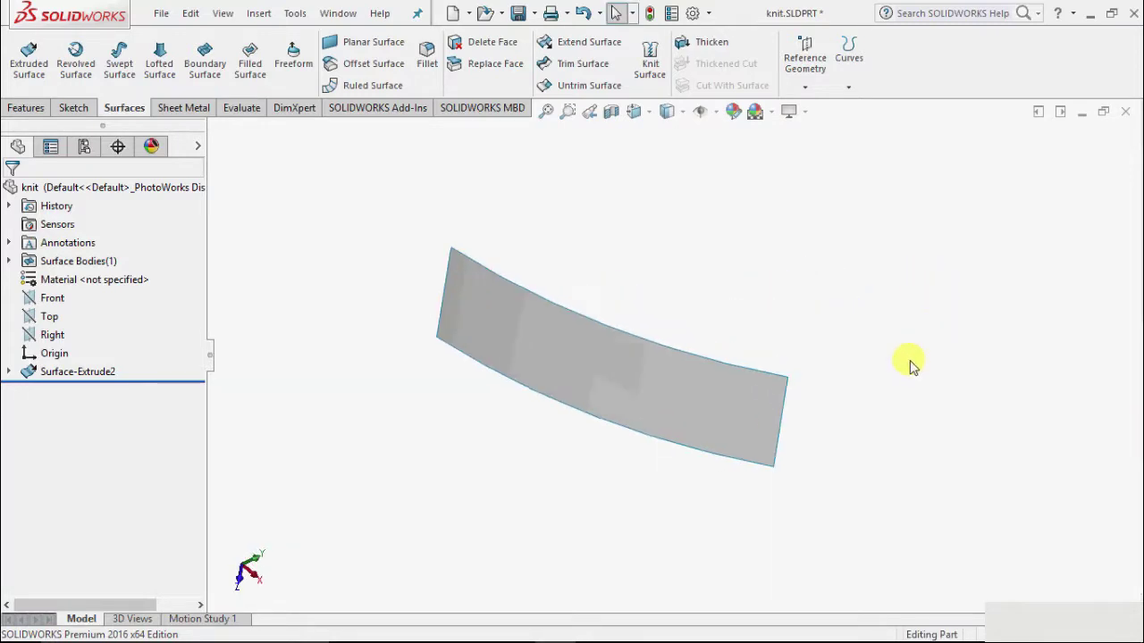
- Extend the bottom curved edge by 37.00mm with Same surface, creating Surface-Extend1
left_click(607, 44)
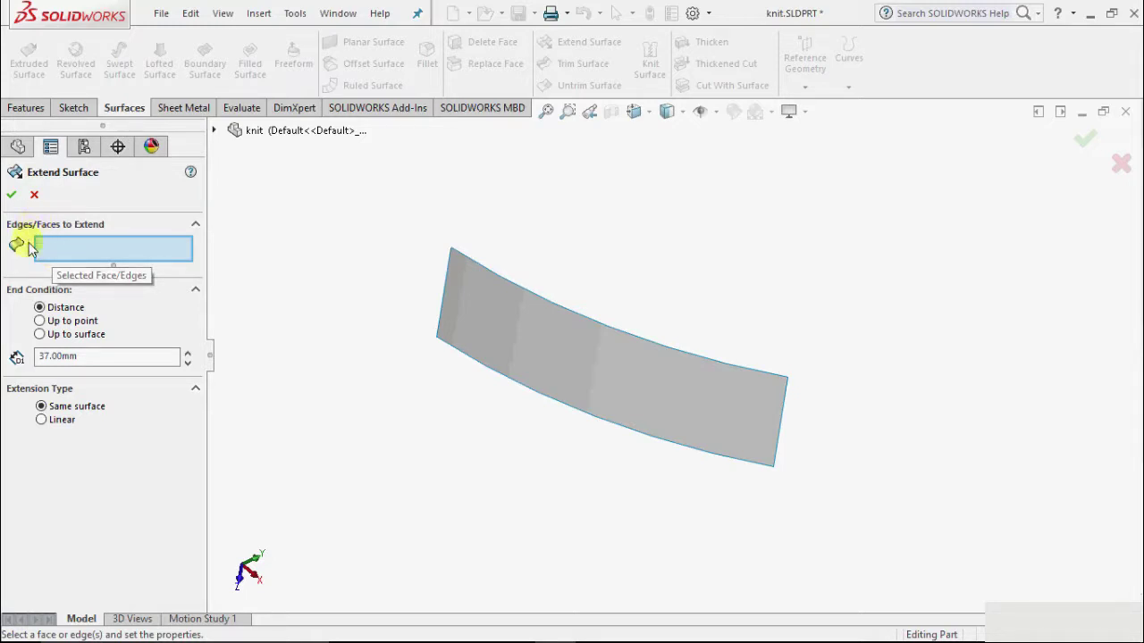
left_click(580, 415)
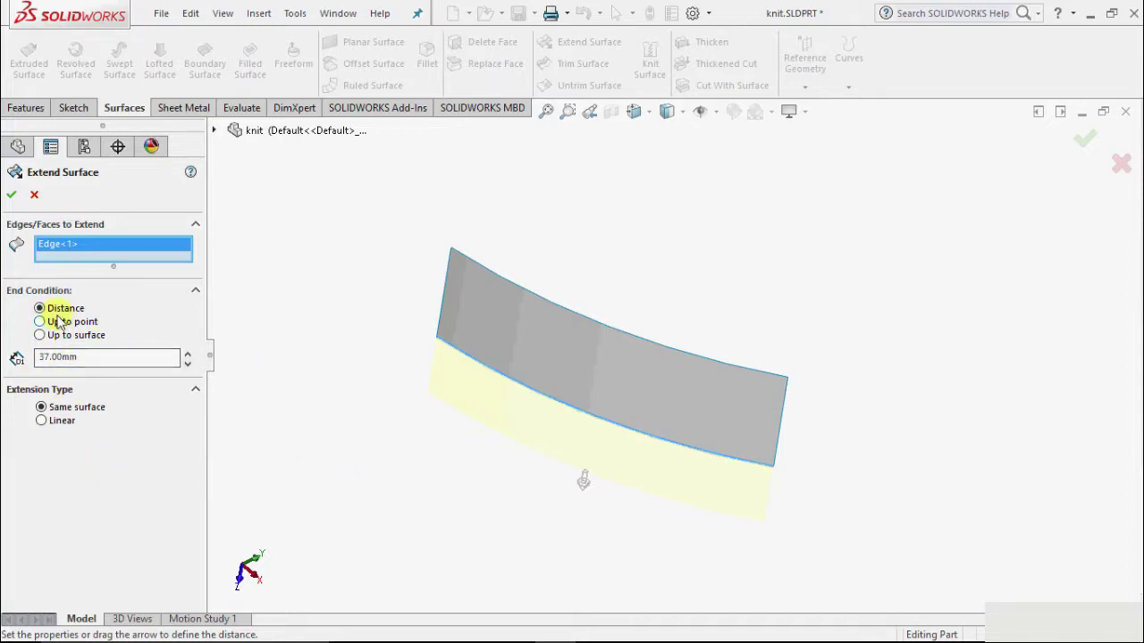
left_click(77, 358)
scroll(585, 480, "up", 2)
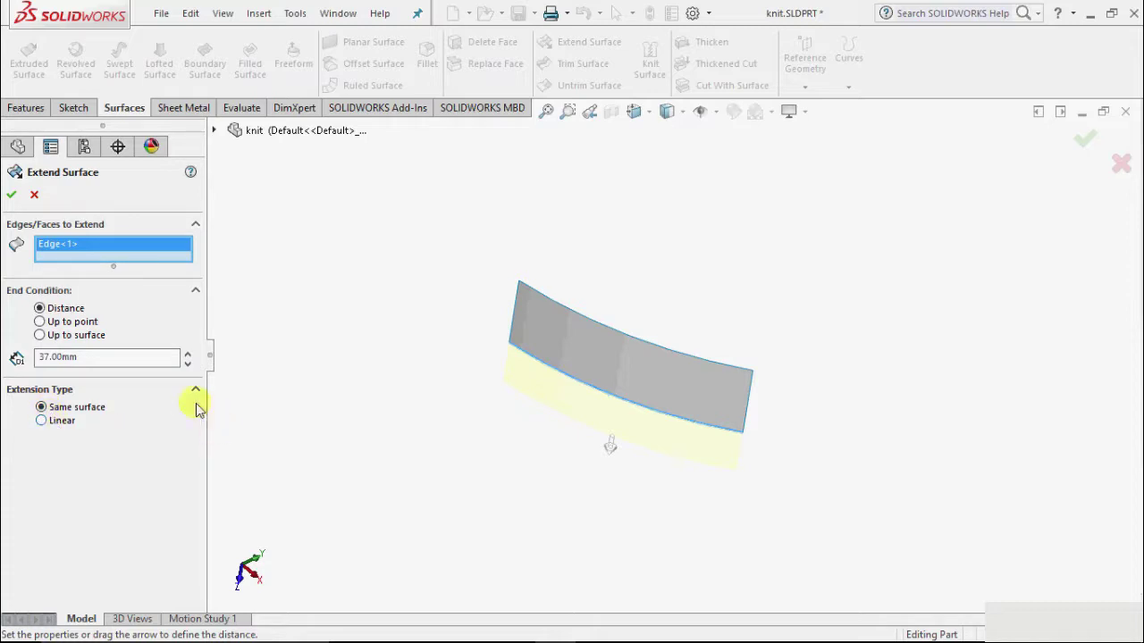
left_click(11, 199)
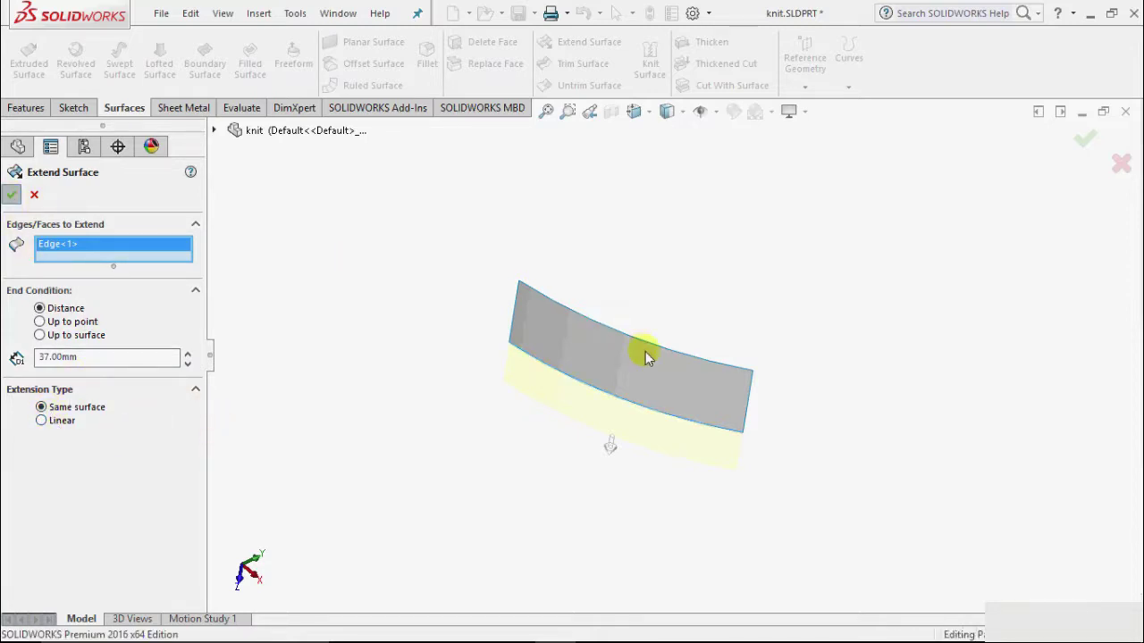
middle_click_drag(868, 399, 827, 435)
scroll(826, 435, "down", 2)
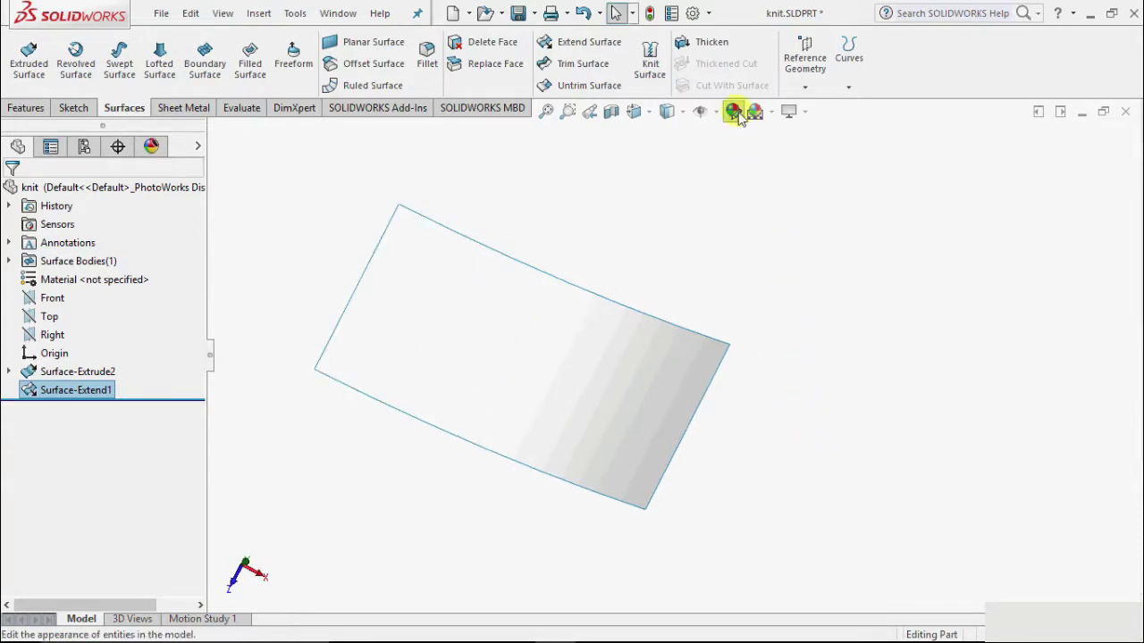
middle_click_drag(679, 268, 577, 365)
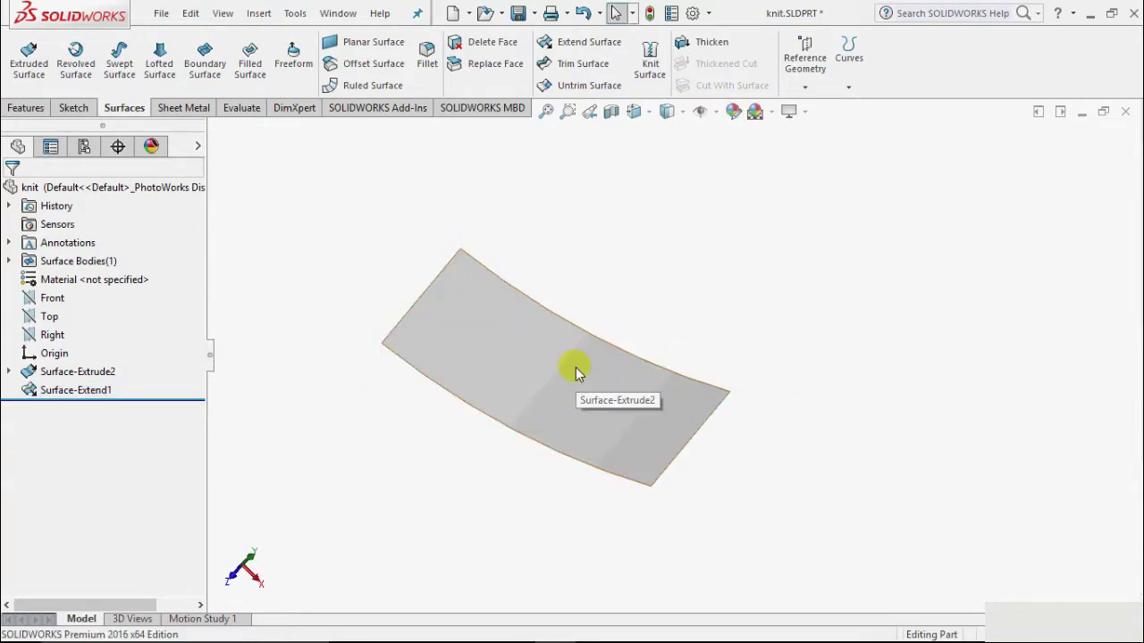
- Extend the short right-hand edge by 37.00mm as Surface-Extend2
left_click(576, 367)
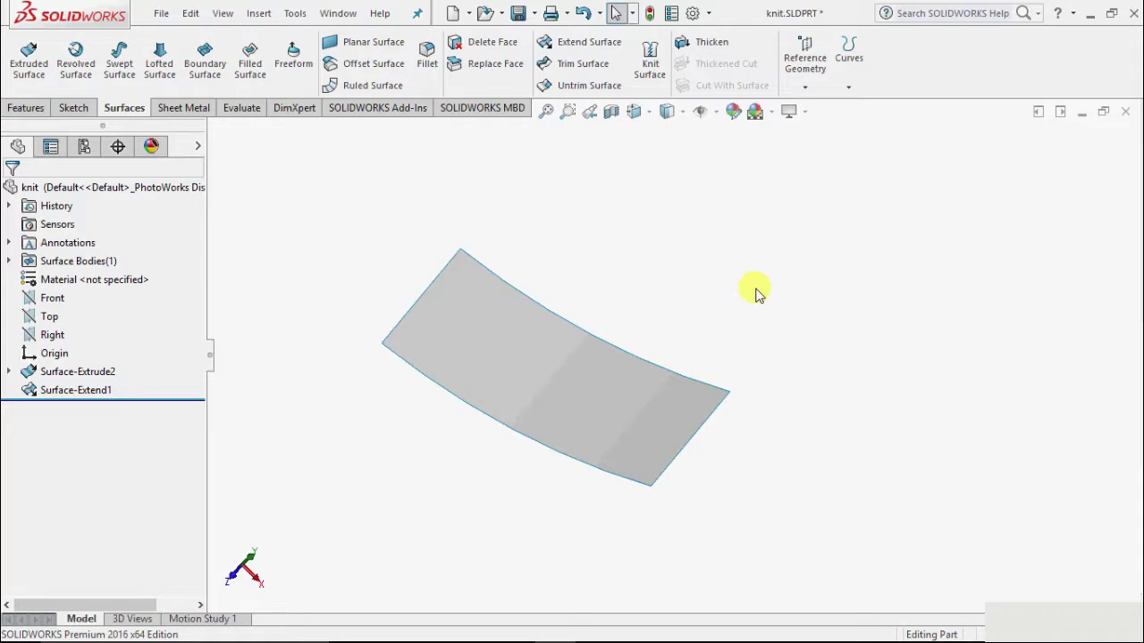
left_click(610, 46)
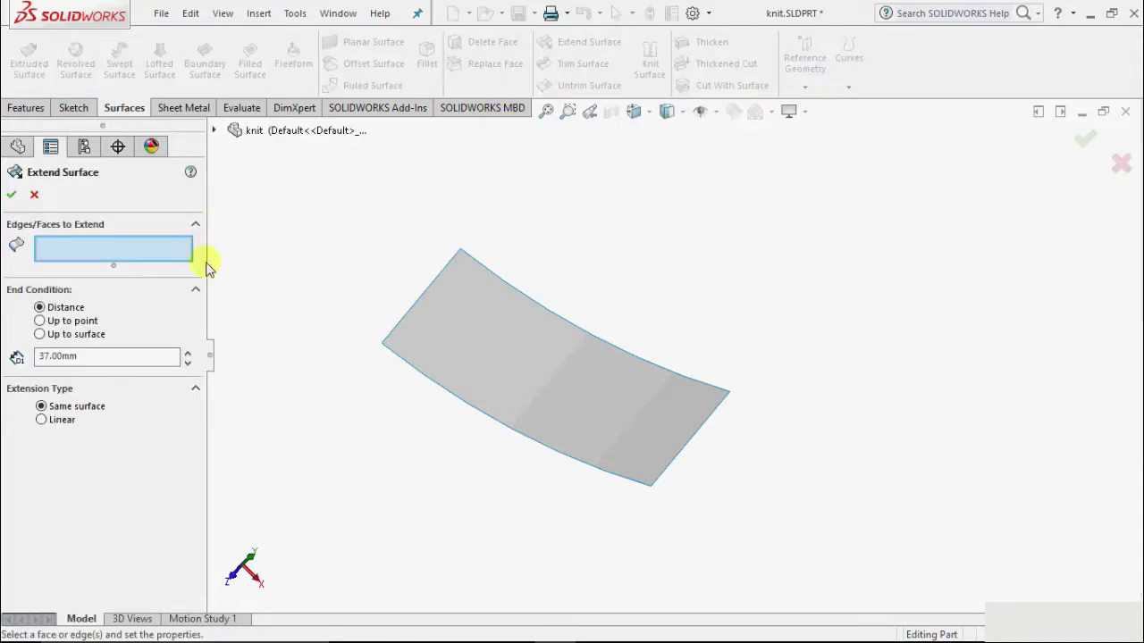
left_click(702, 432)
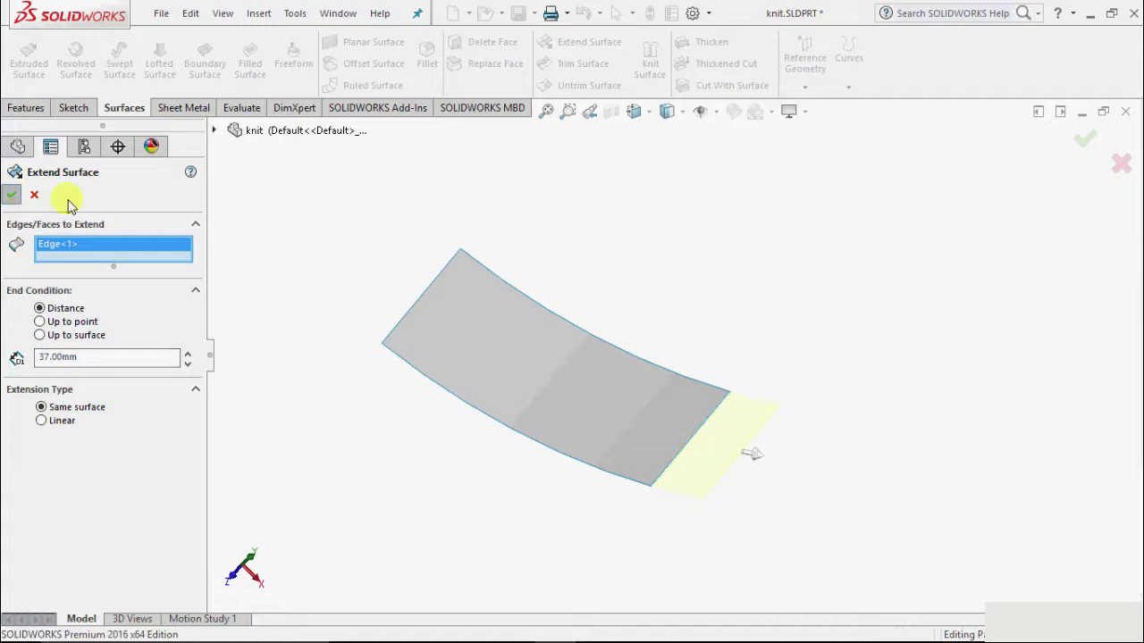
key("z")
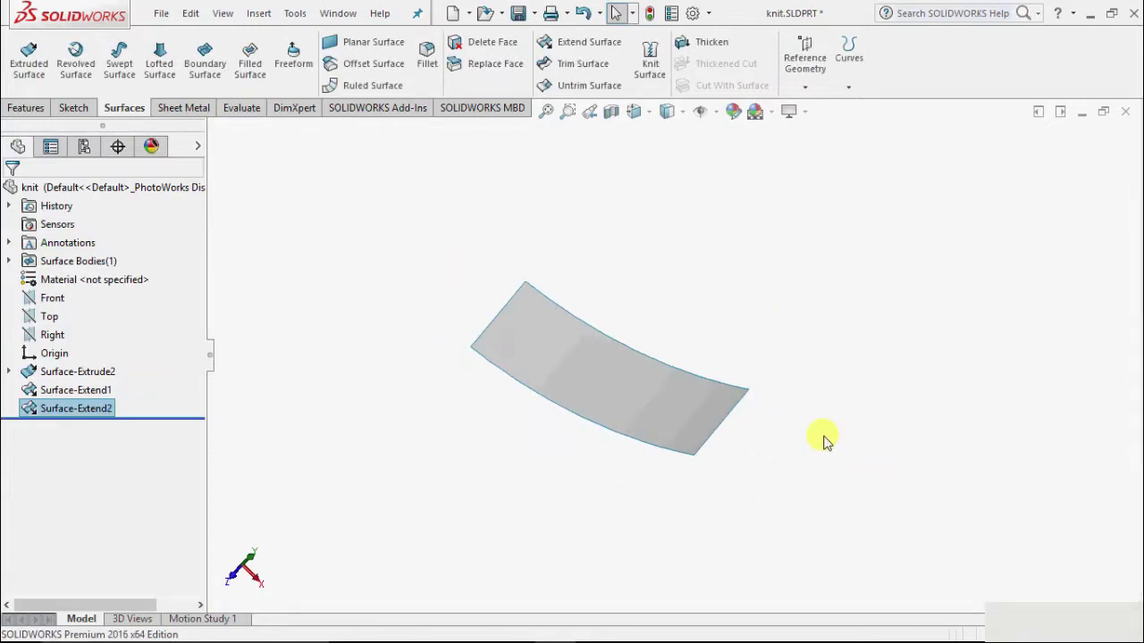
left_click(631, 254)
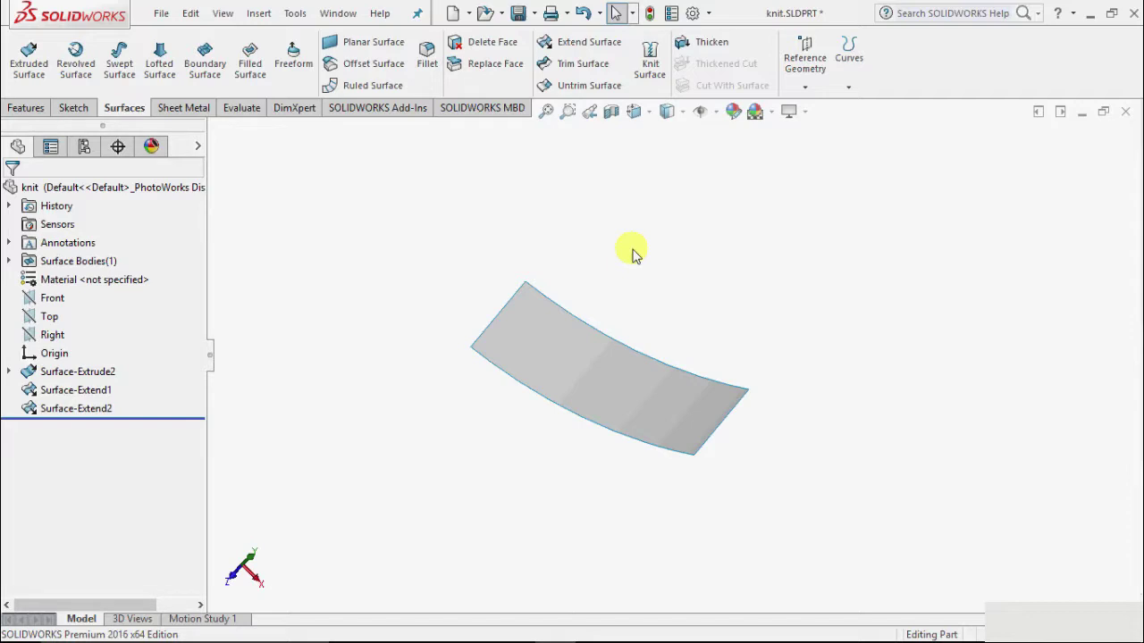
- Extend the entire face by 37.00mm with Same surface, creating Surface-Extend3
left_click(582, 42)
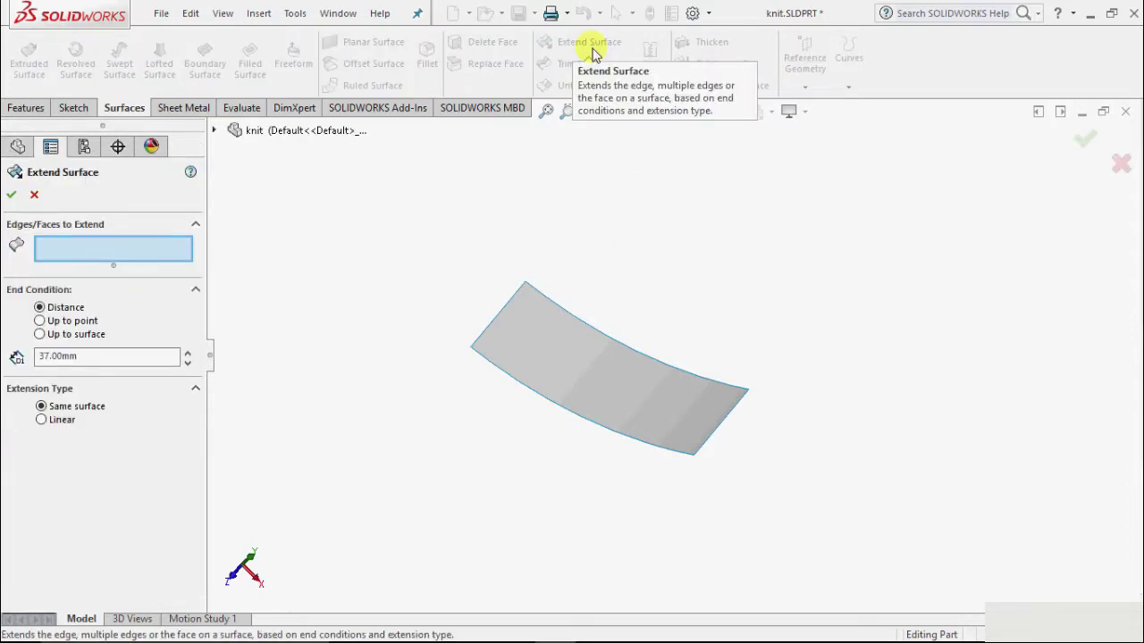
left_click(577, 363)
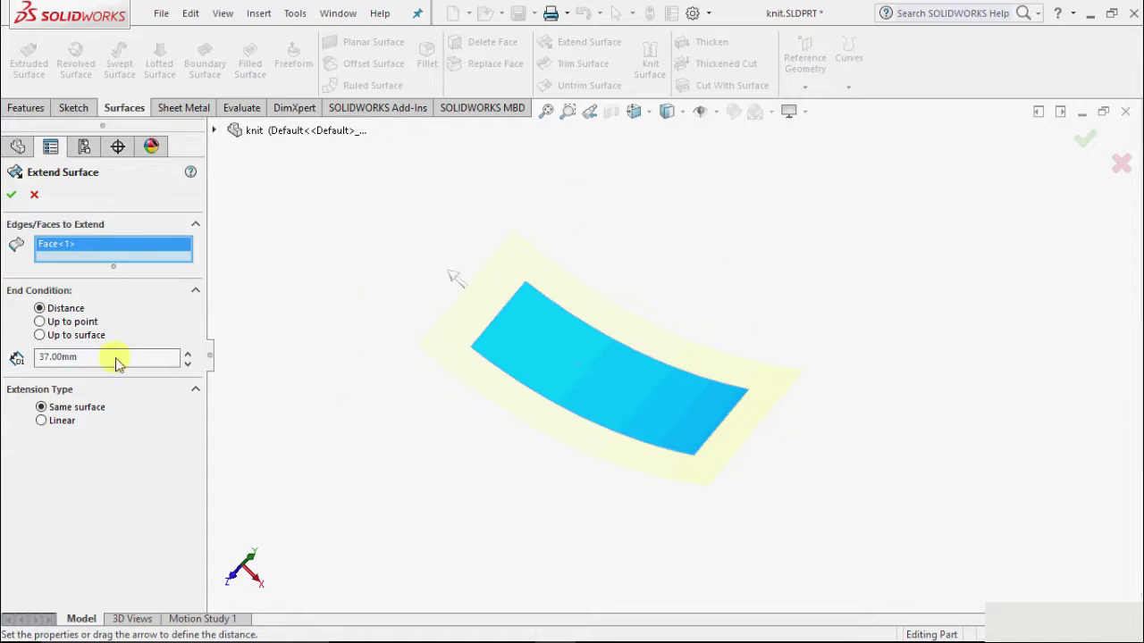
left_click(12, 203)
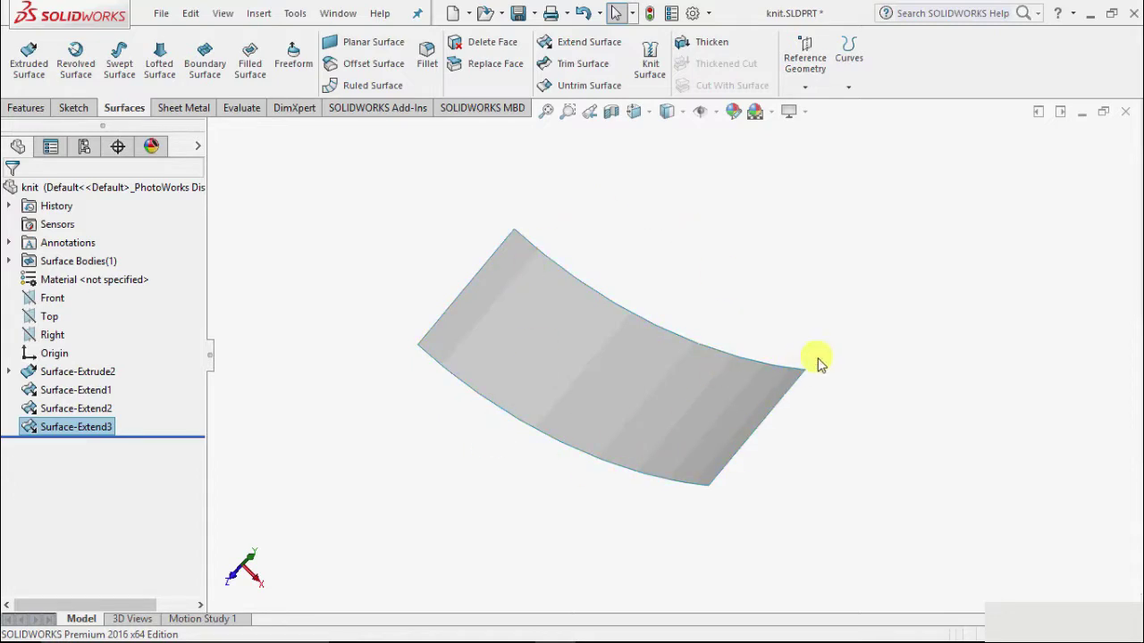
scroll(788, 275, "up", 3)
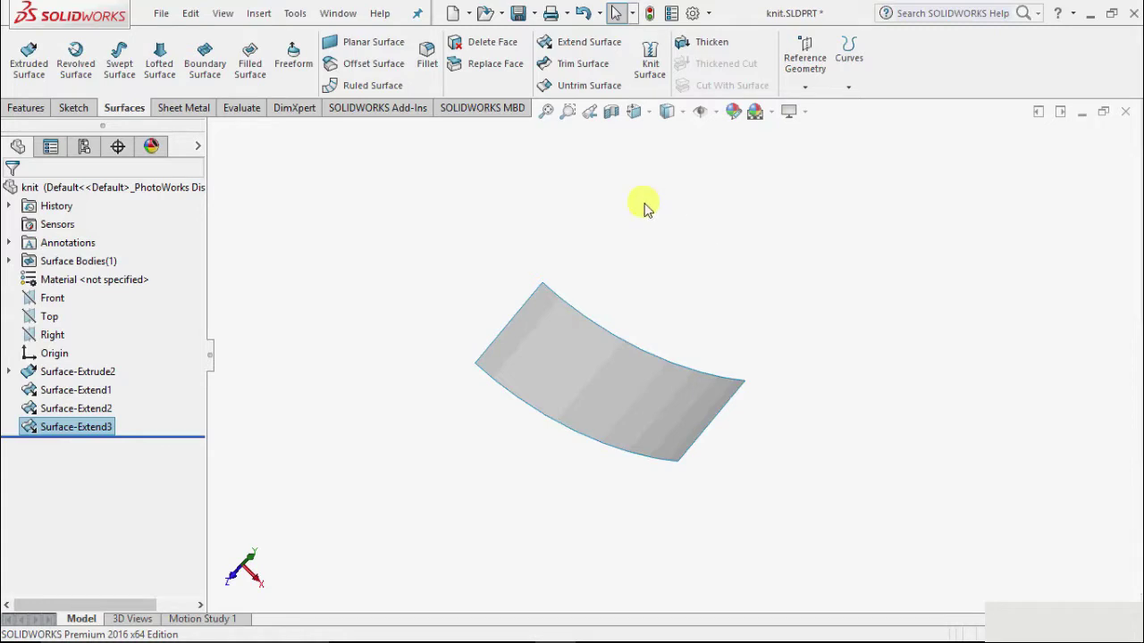
left_click(593, 50)
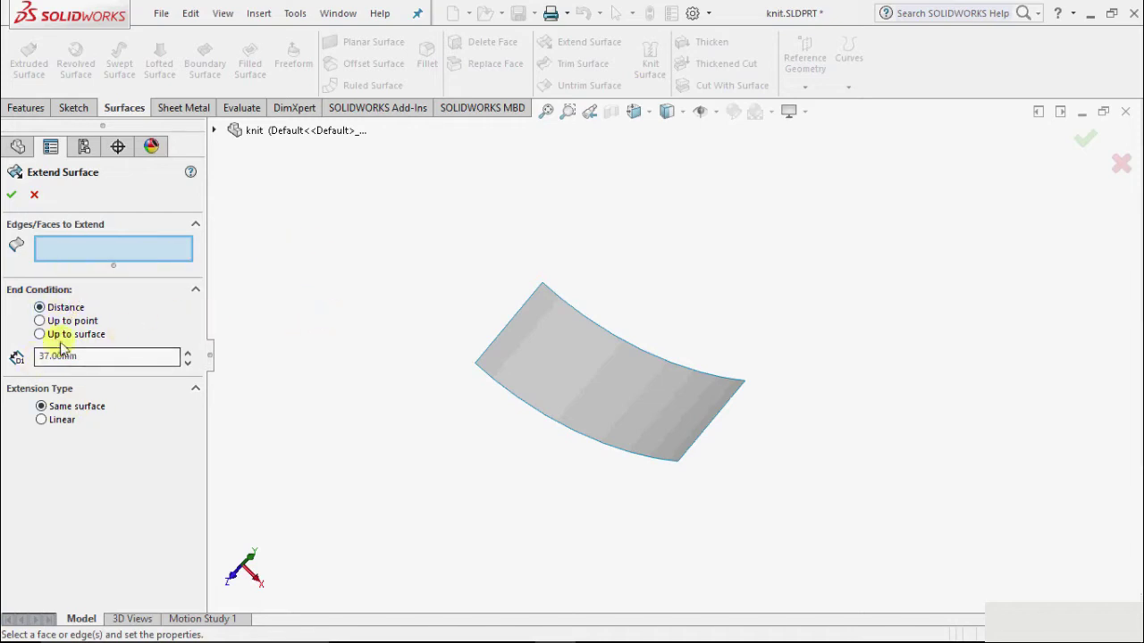
left_click(34, 194)
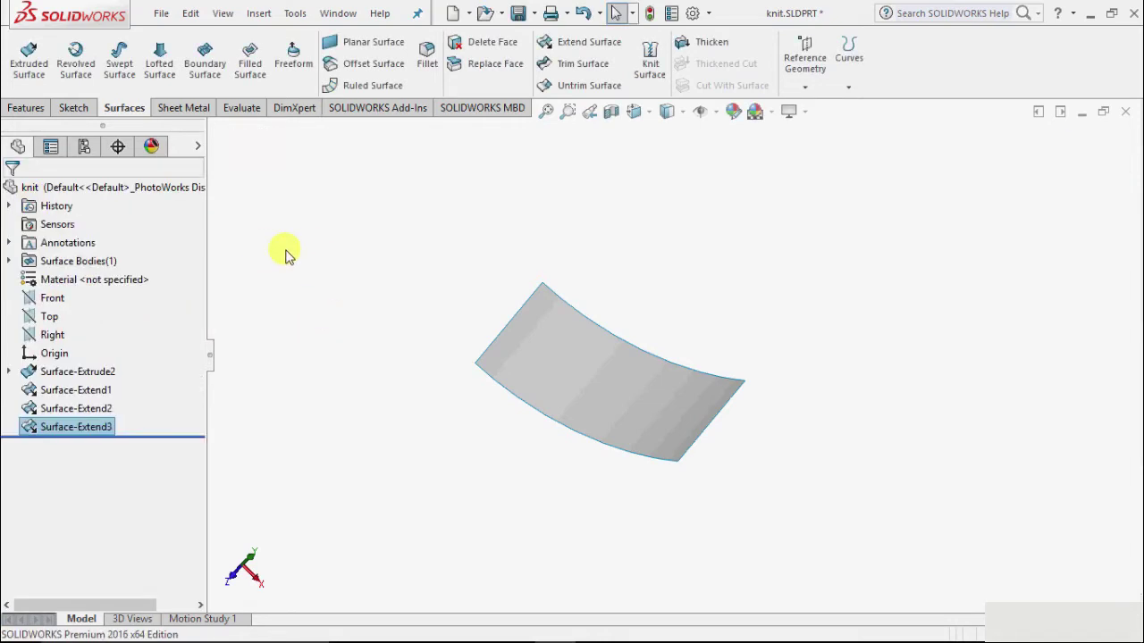